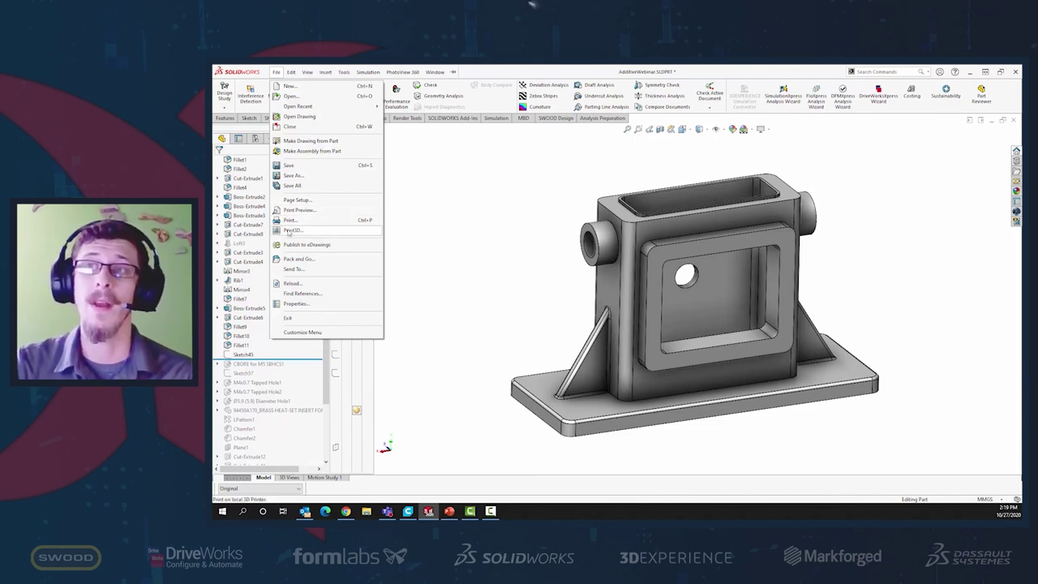
Step: Start Print3D, add the Markforged Mark Two to the favorite printers and select it as the printer
click(290, 232)
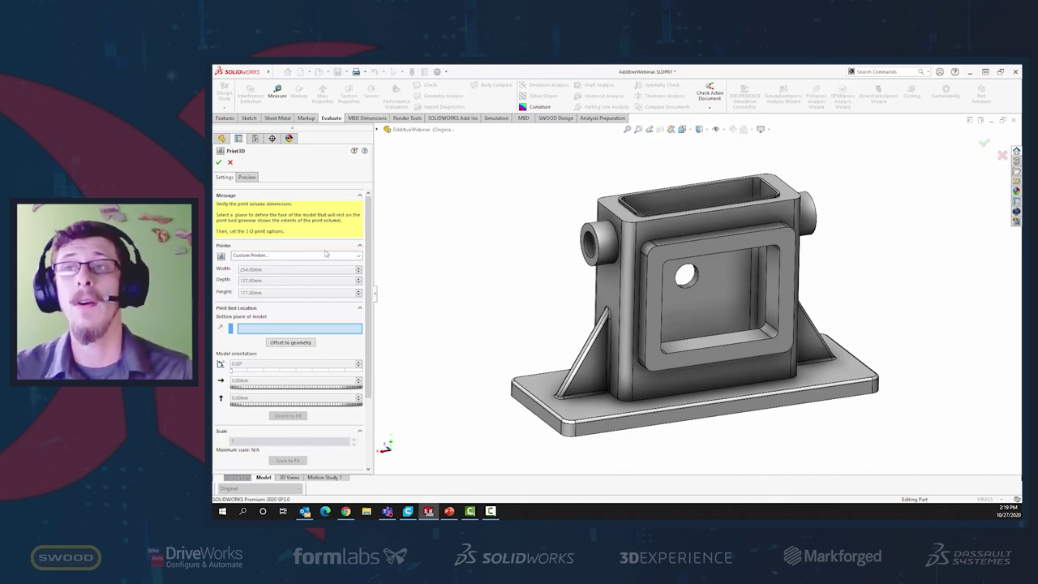
click(359, 255)
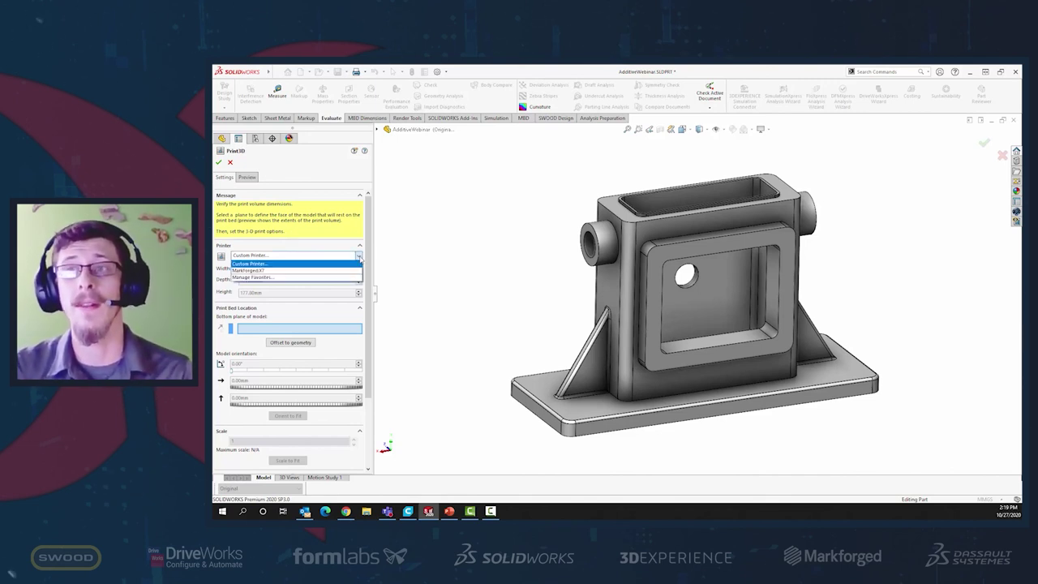
click(337, 278)
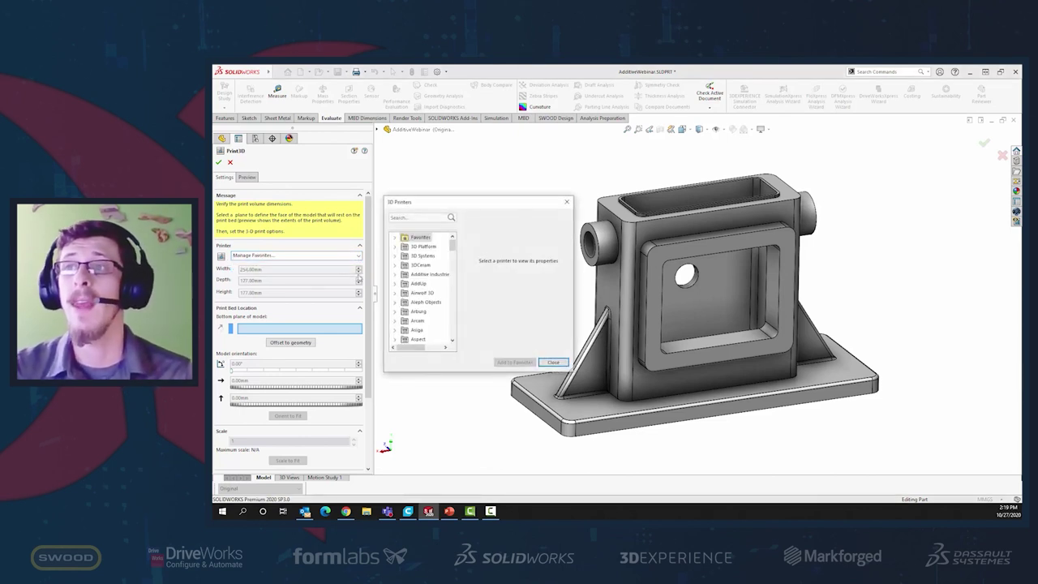
drag(471, 210, 480, 208)
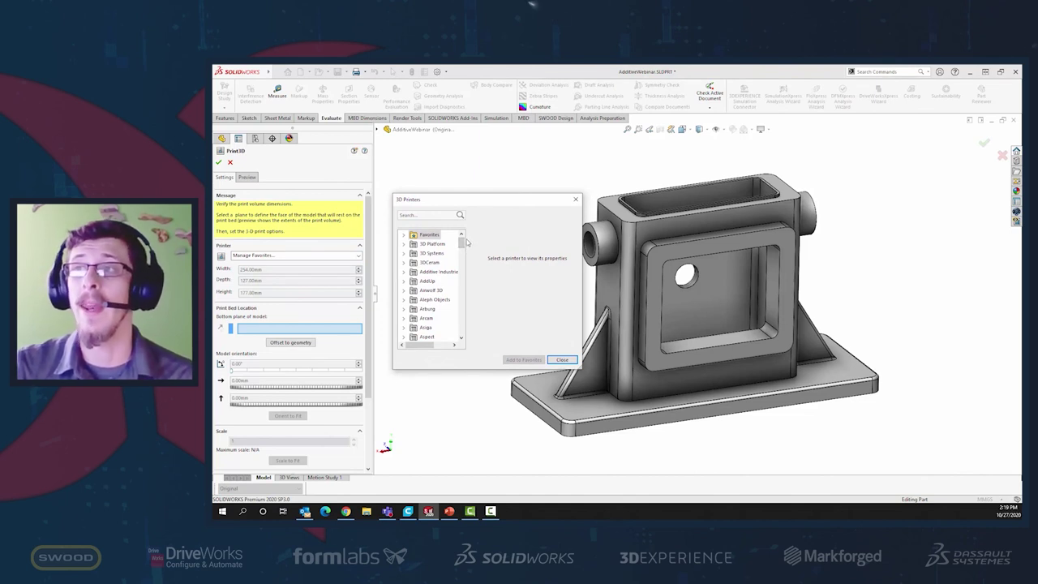
drag(462, 245, 460, 295)
click(405, 303)
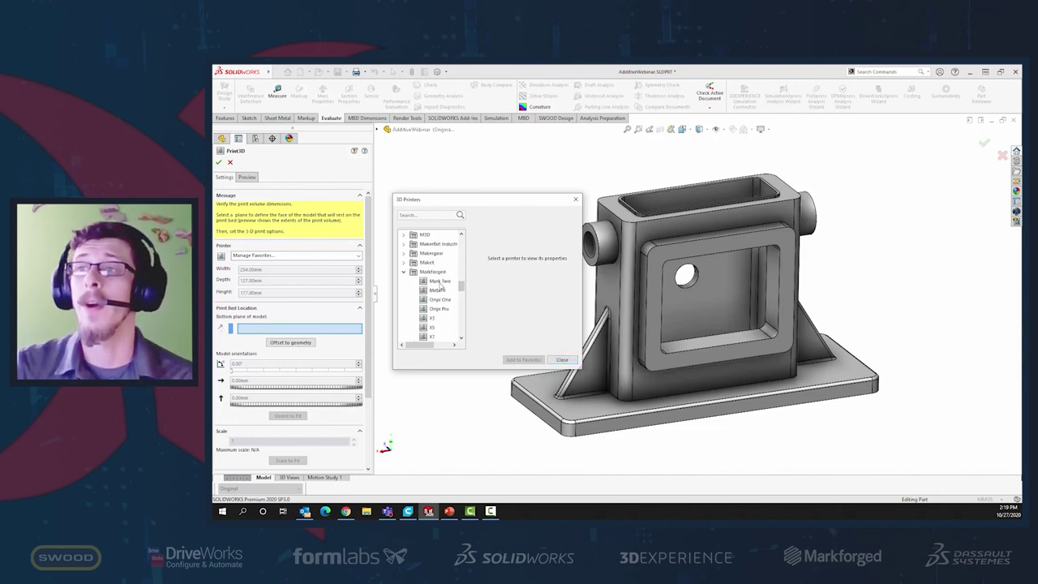
click(439, 280)
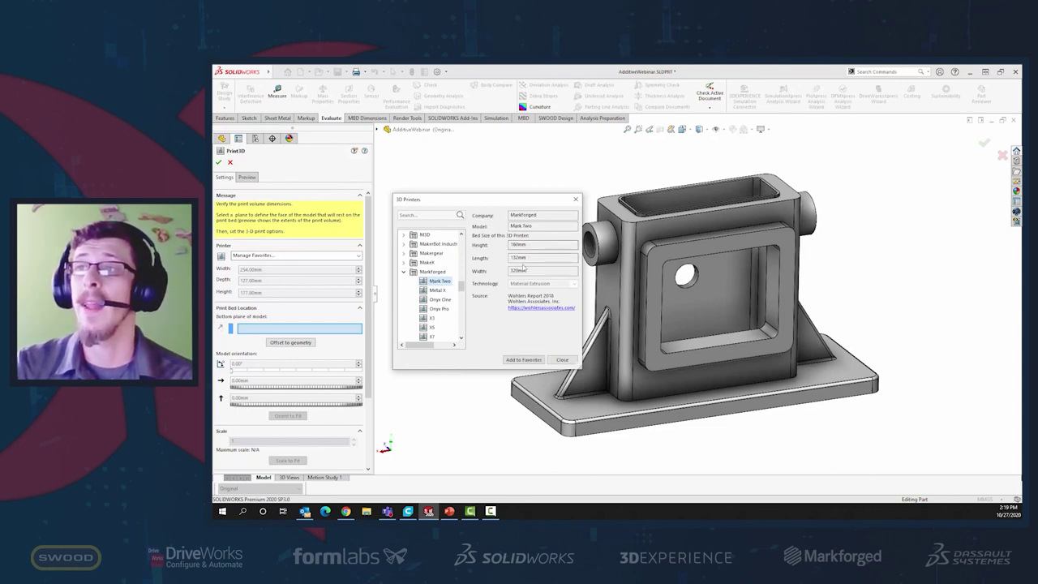
click(524, 360)
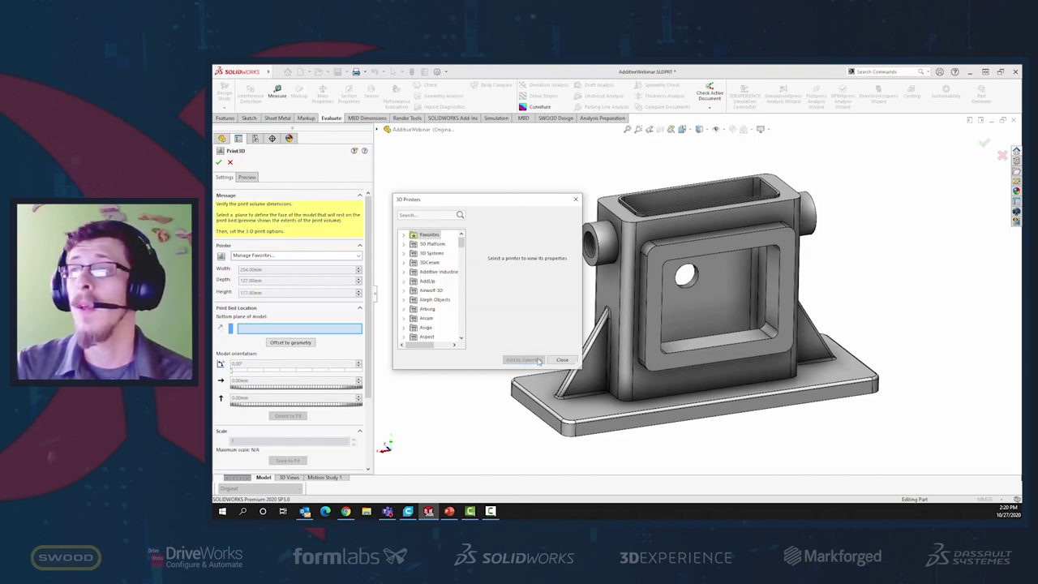
click(562, 359)
click(357, 256)
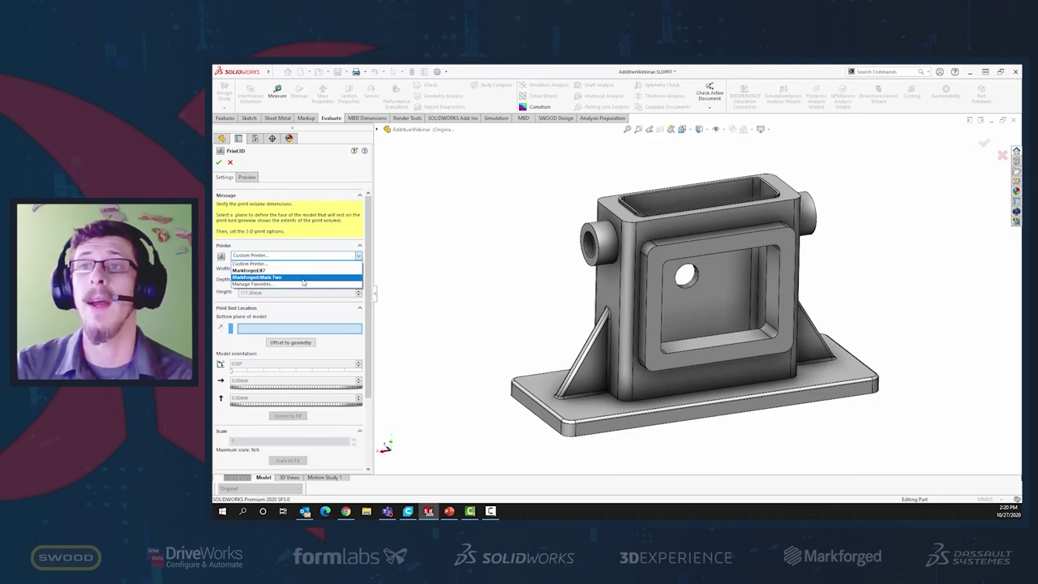
click(301, 278)
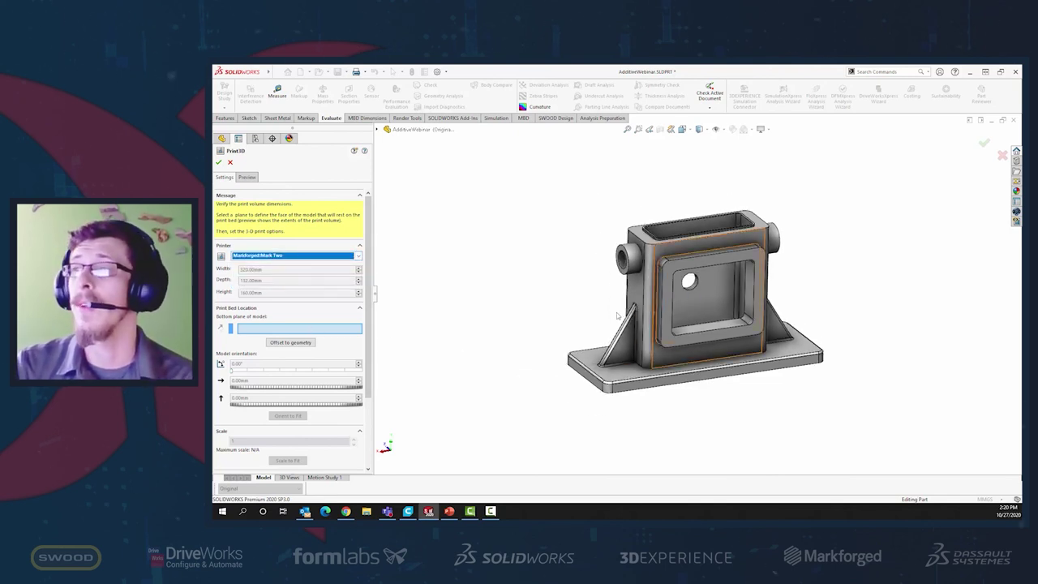
Step: Set the underside of the base plate as the print bed face and auto-orient the model to fit the print volume
click(302, 331)
middle_drag(725, 416, 718, 361)
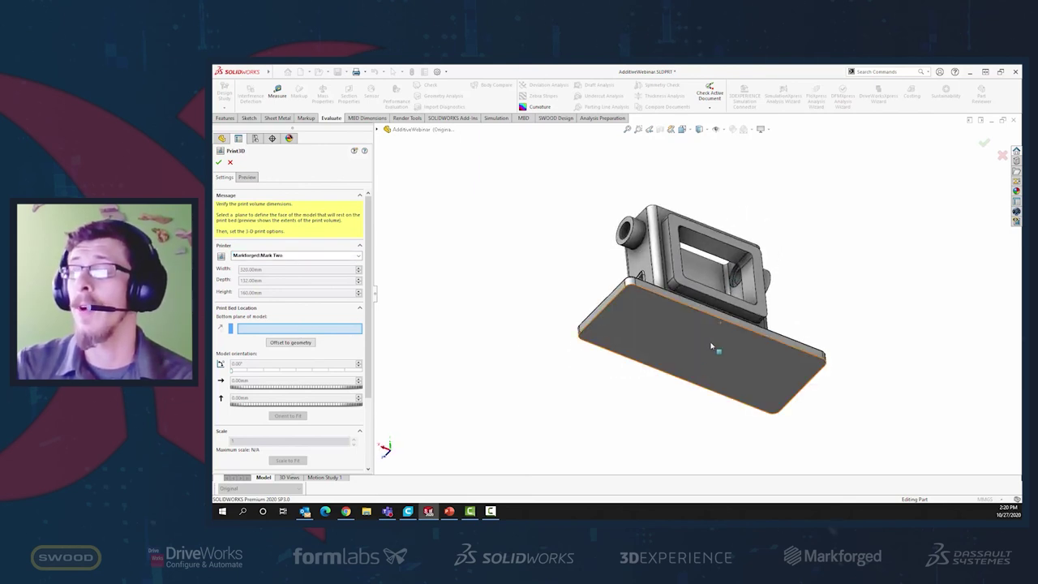
click(700, 353)
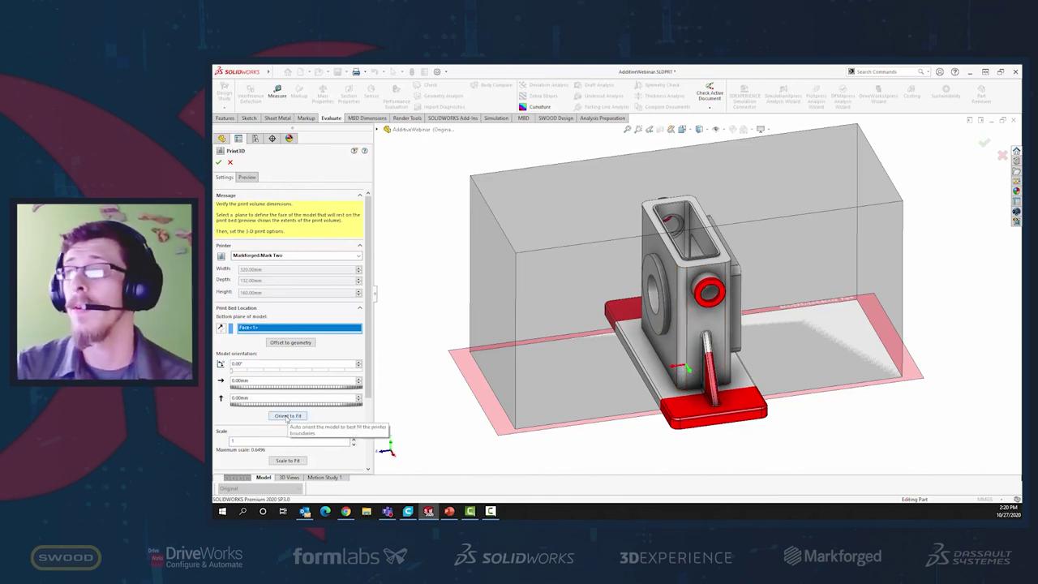
click(287, 416)
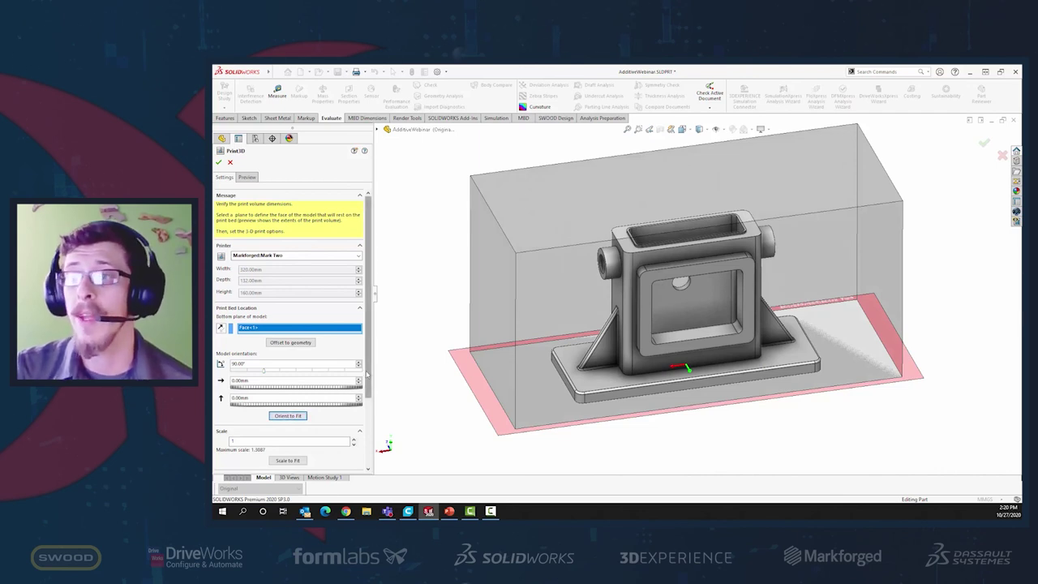
scroll(332, 394, down, 3)
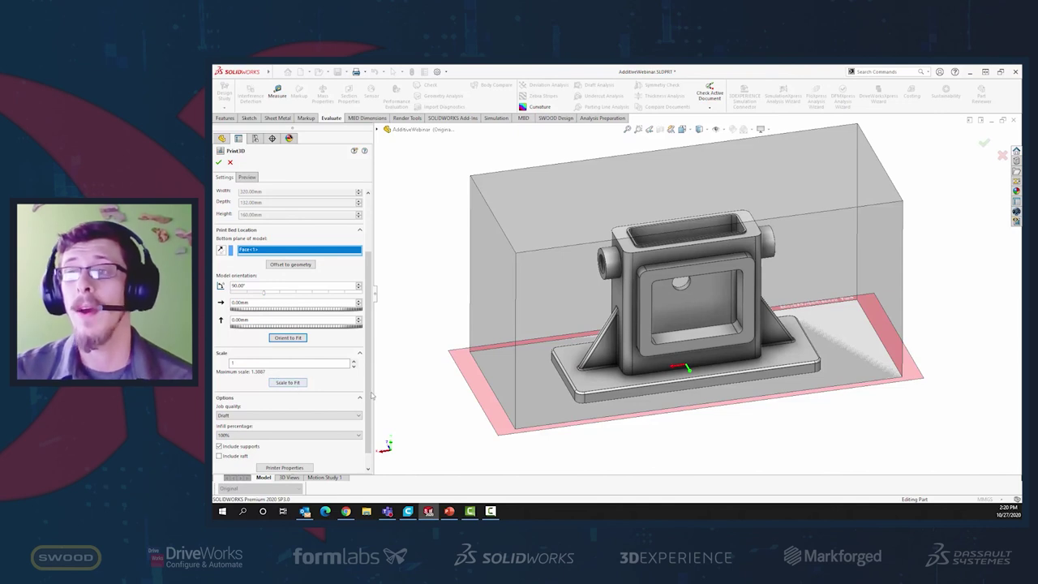
scroll(369, 389, up, 3)
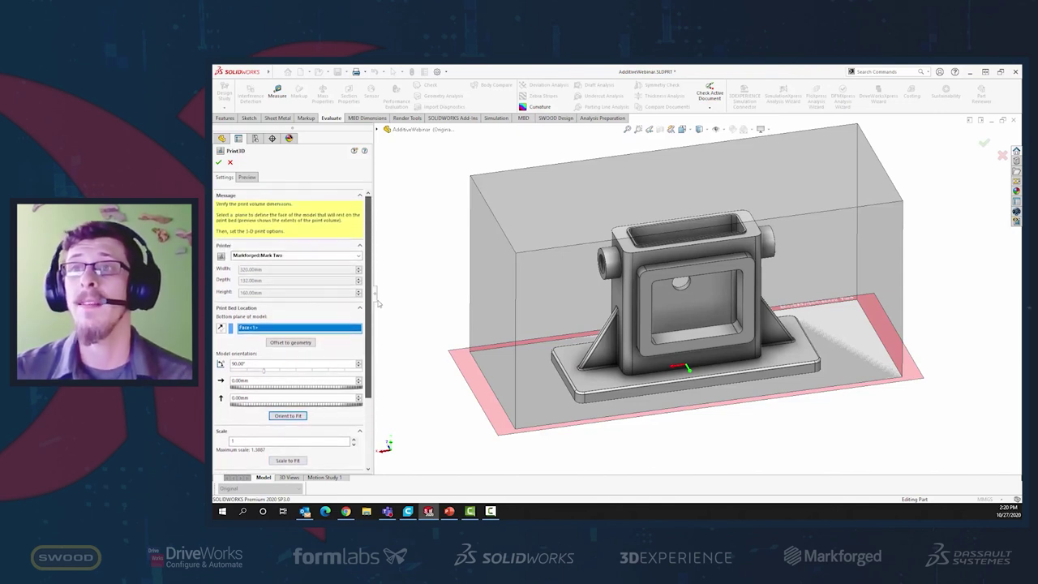
Step: Show the faces that require supports in the print preview and inspect the side boss and window opening from below
click(248, 178)
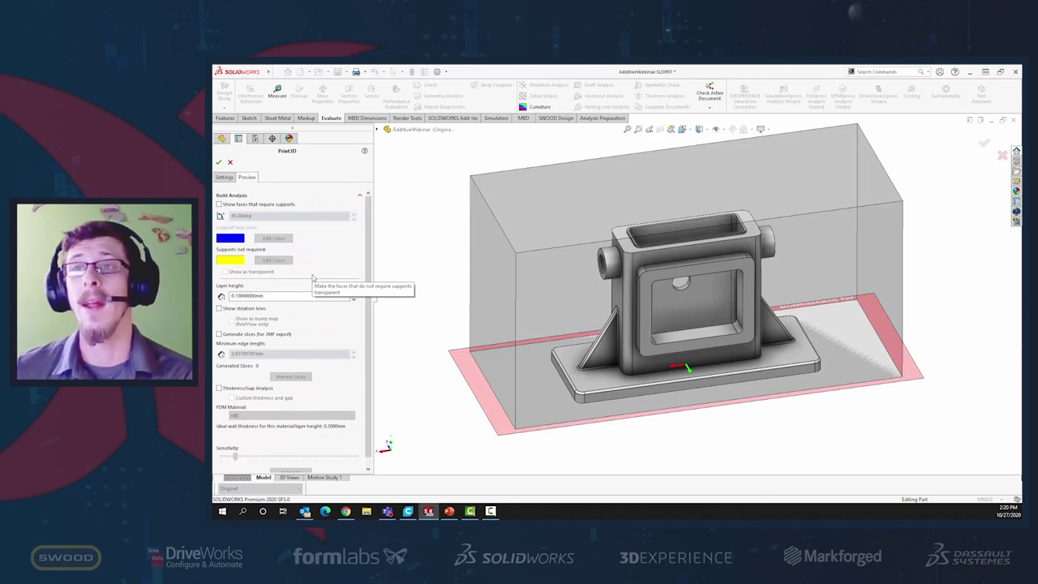
click(260, 205)
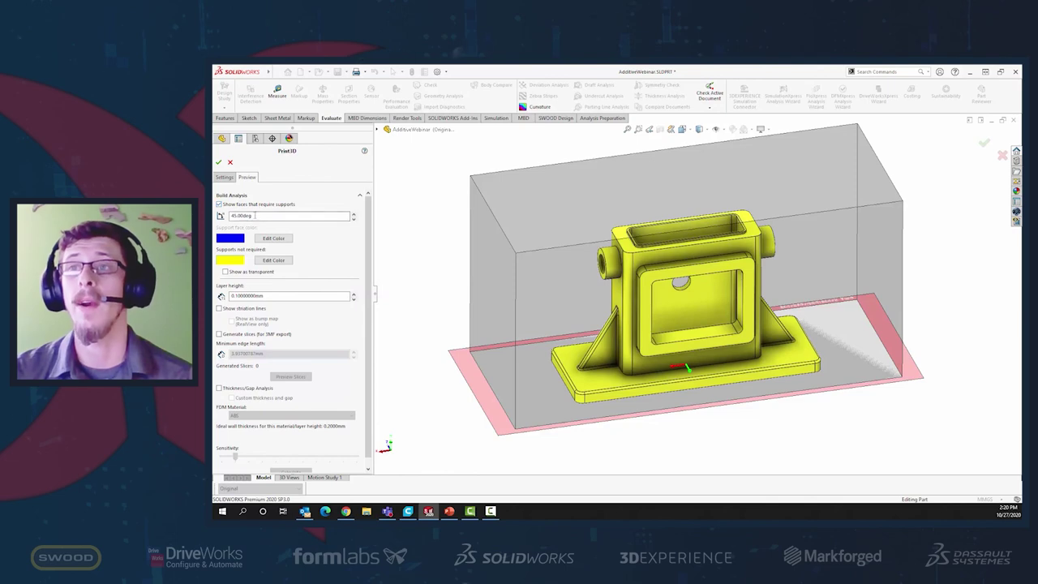
middle_drag(412, 337, 510, 265)
scroll(676, 251, down, 5)
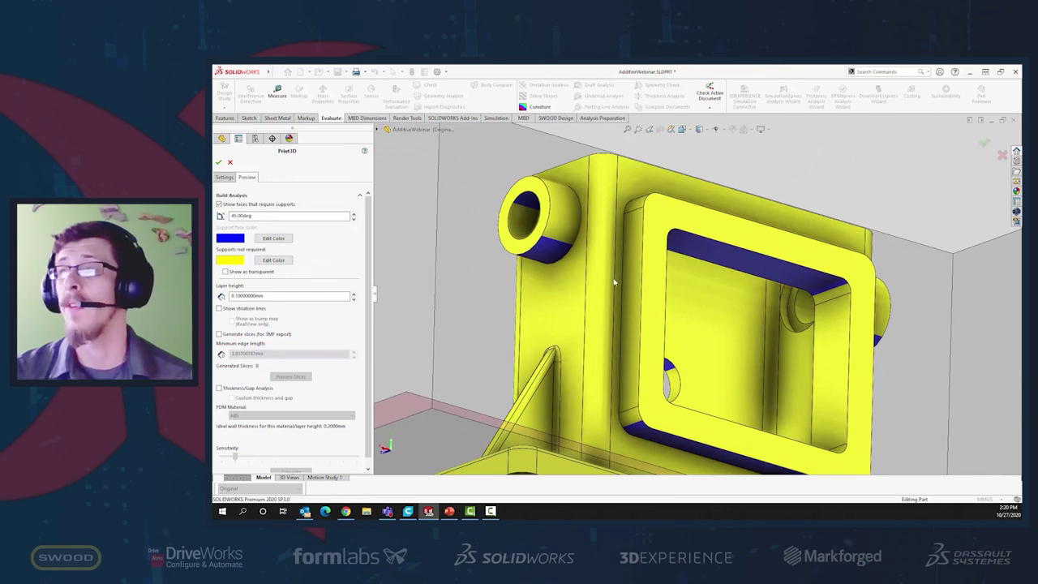
scroll(563, 252, down, 4)
middle_drag(563, 251, 558, 254)
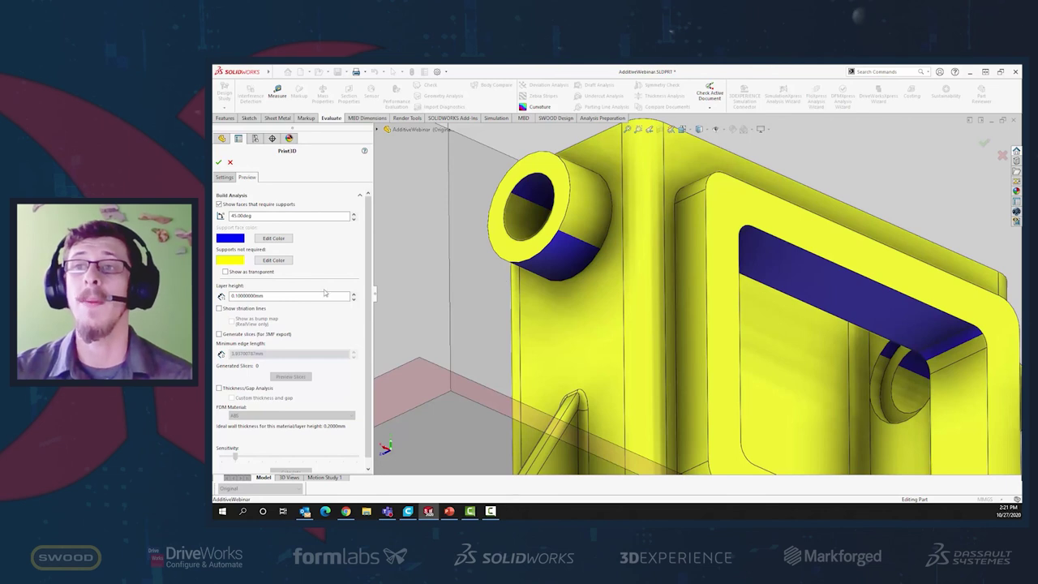
Step: Set the layer height to 0.1 mm and show striation lines on the model
double_click(245, 296)
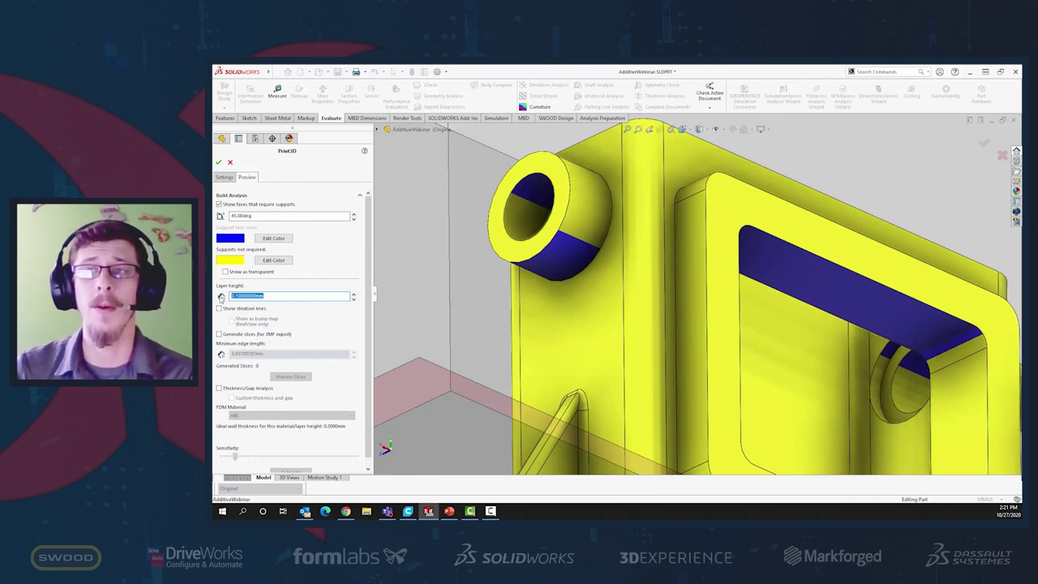
text(0.1mm)
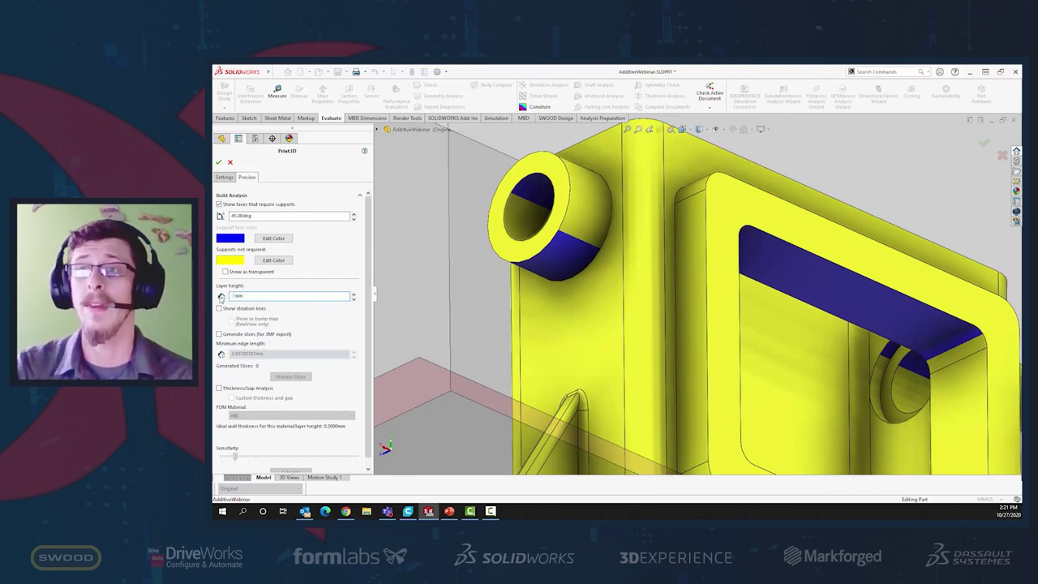
key(Return)
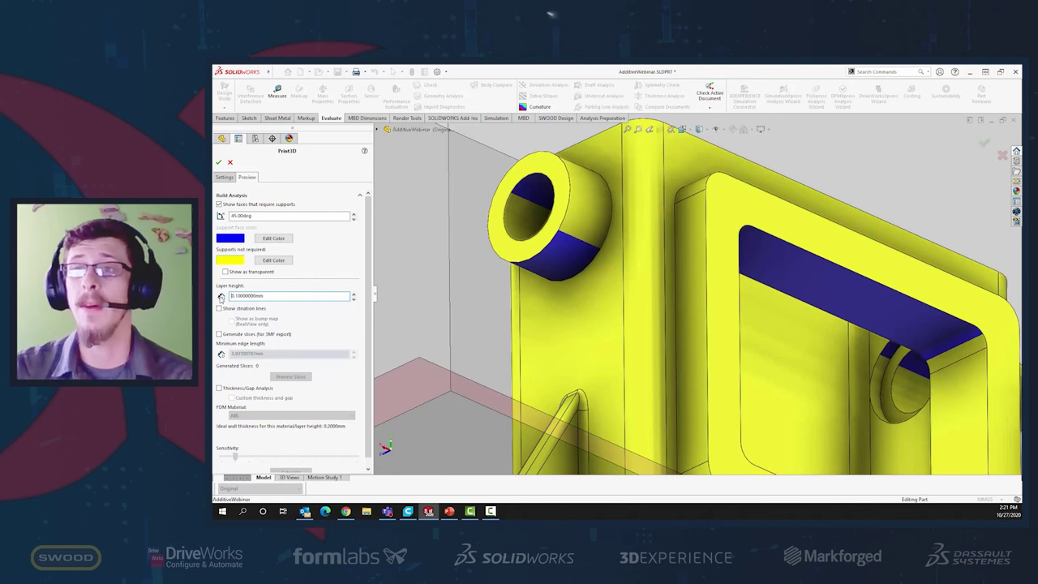
click(218, 308)
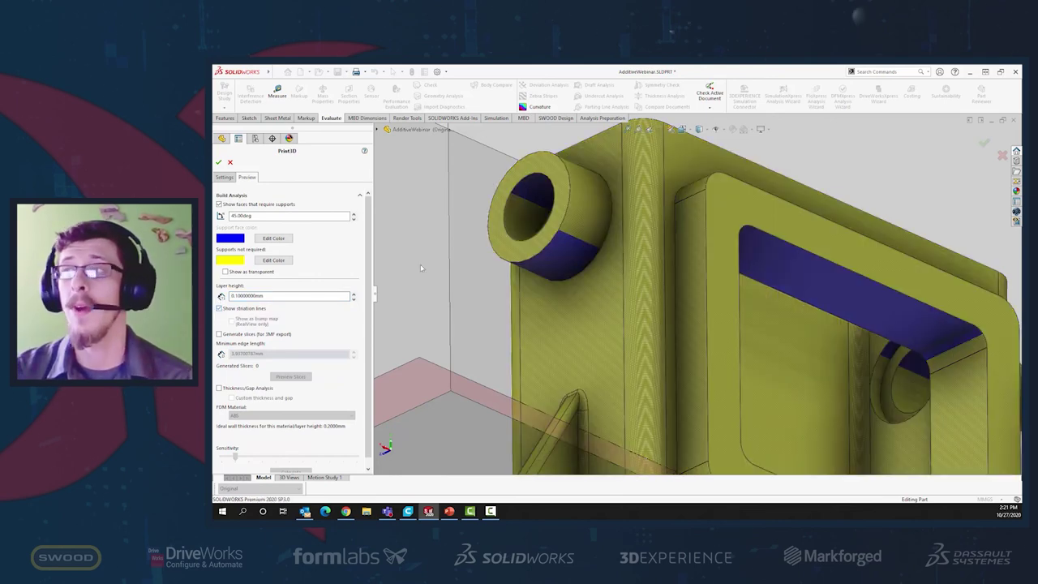
Step: Examine the striation lines up close on the side boss and the housing's rounded corner, and view the whole part in the print volume
middle_drag(568, 324, 560, 287)
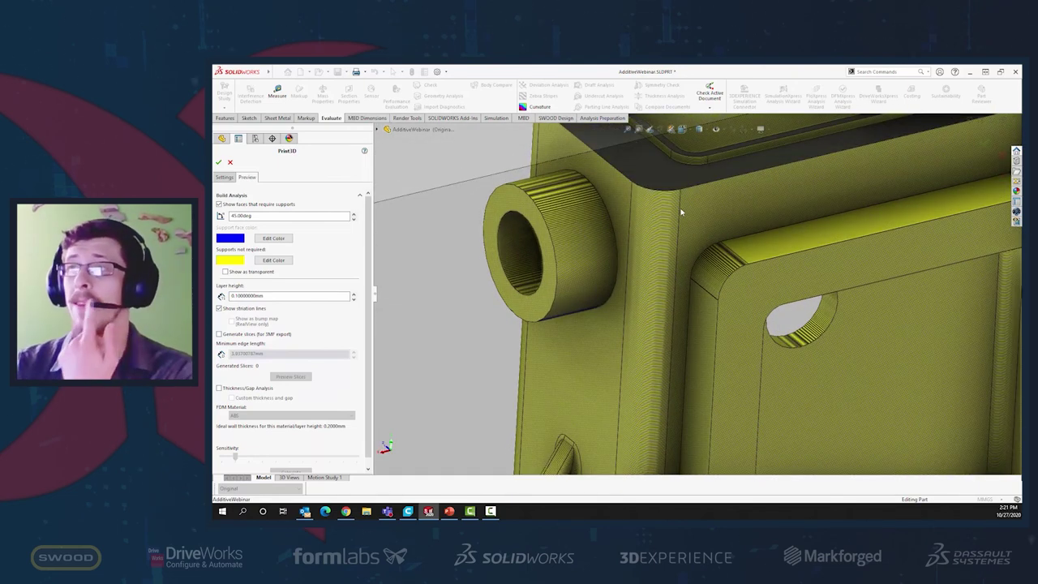
middle_drag(681, 190, 691, 269)
scroll(686, 259, down, 5)
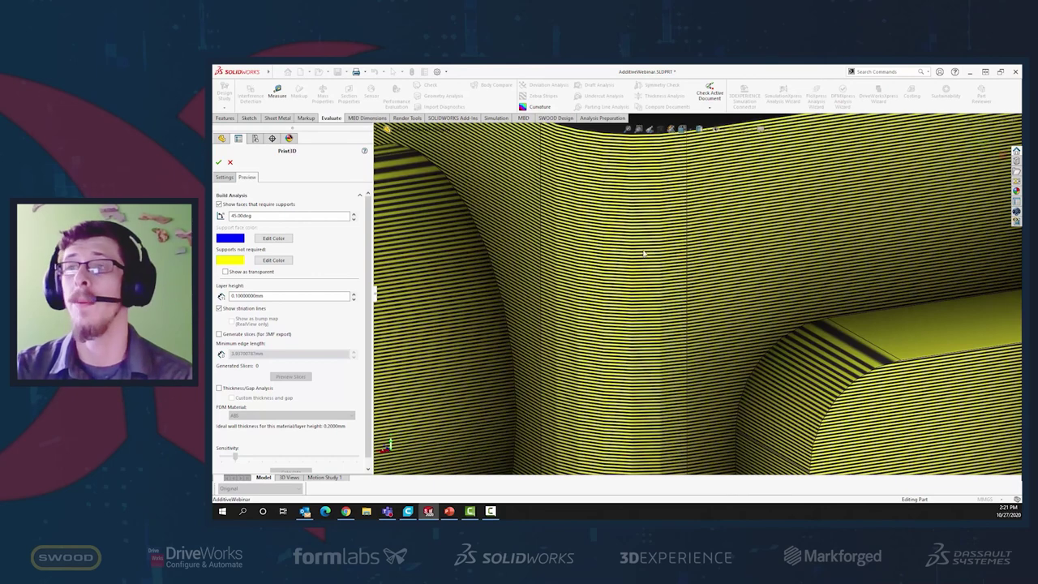
scroll(621, 262, up, 5)
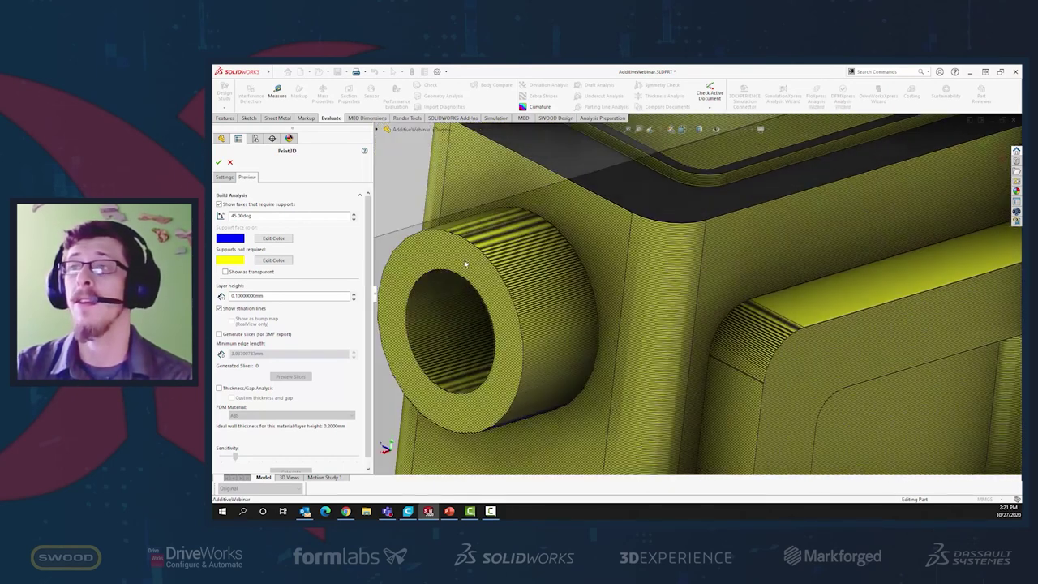
scroll(466, 262, down, 4)
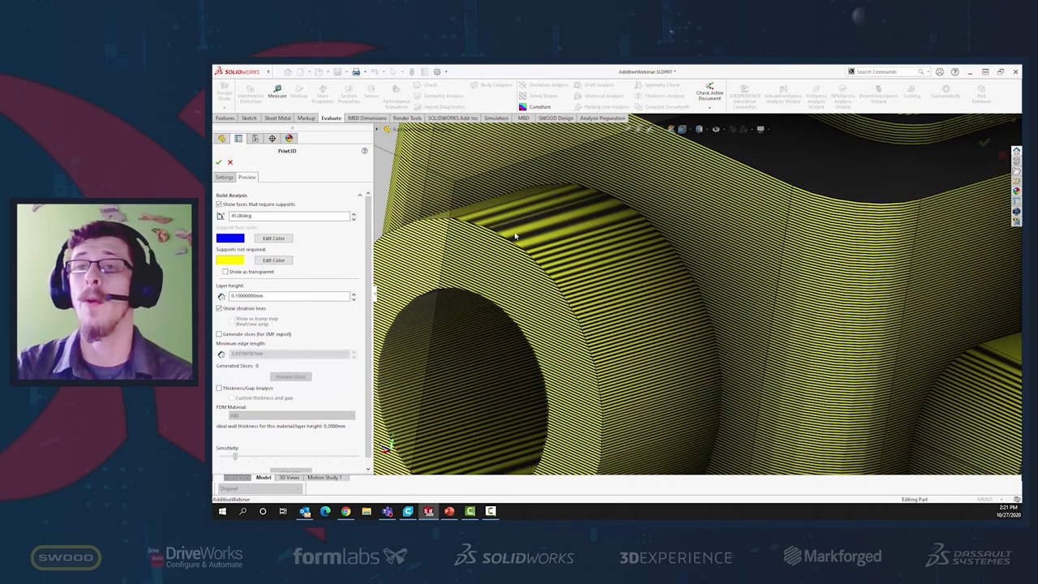
scroll(725, 280, up, 5)
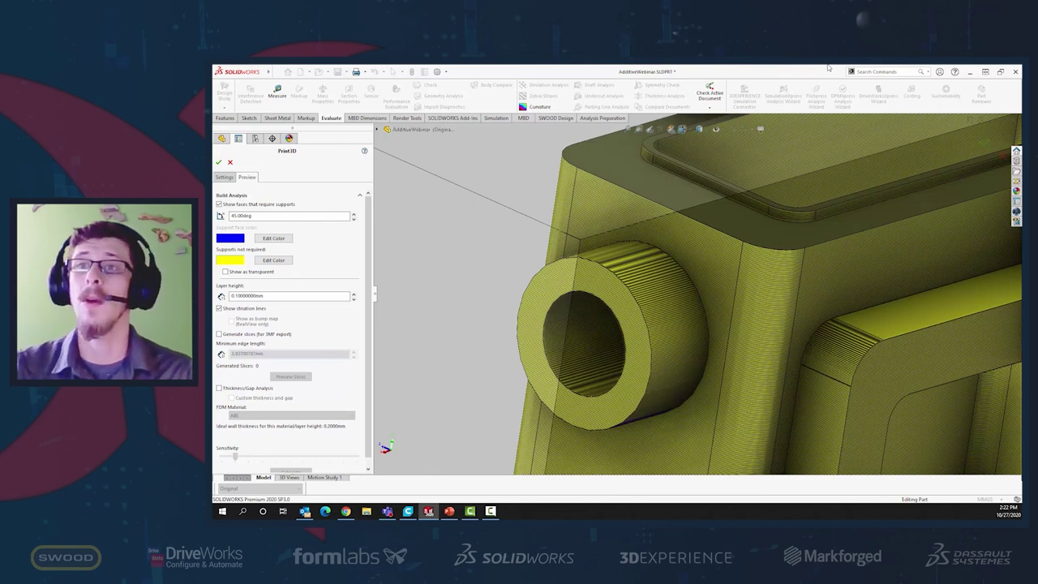
scroll(831, 215, up, 10)
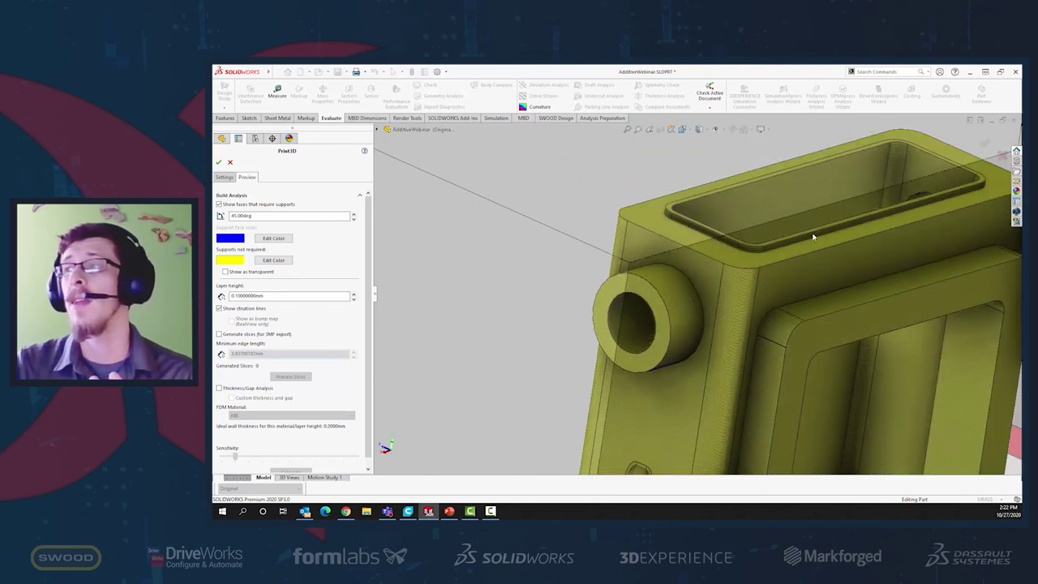
middle_drag(835, 286, 765, 264)
scroll(764, 264, up, 3)
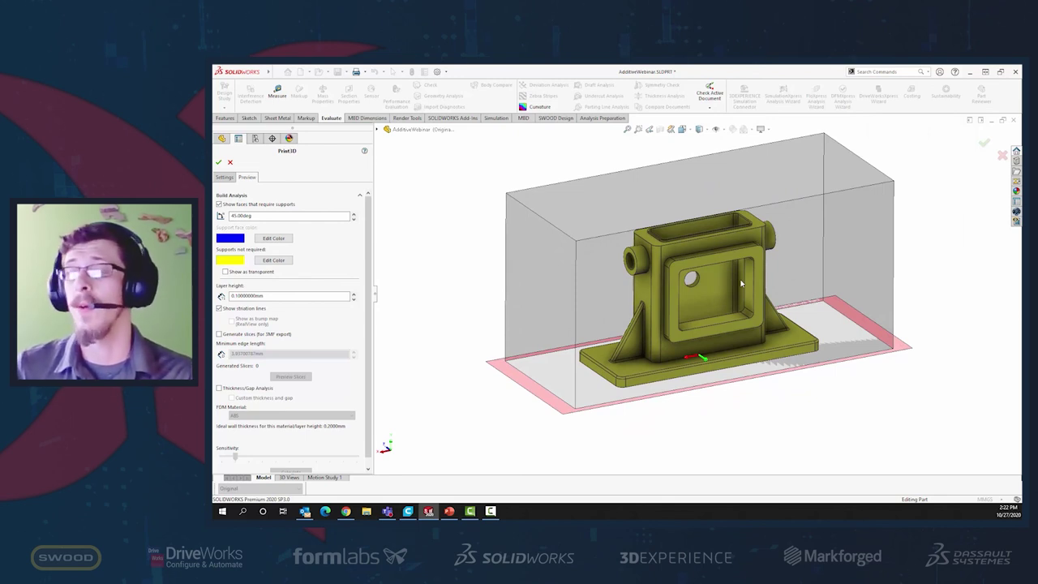
scroll(294, 207, down, 1)
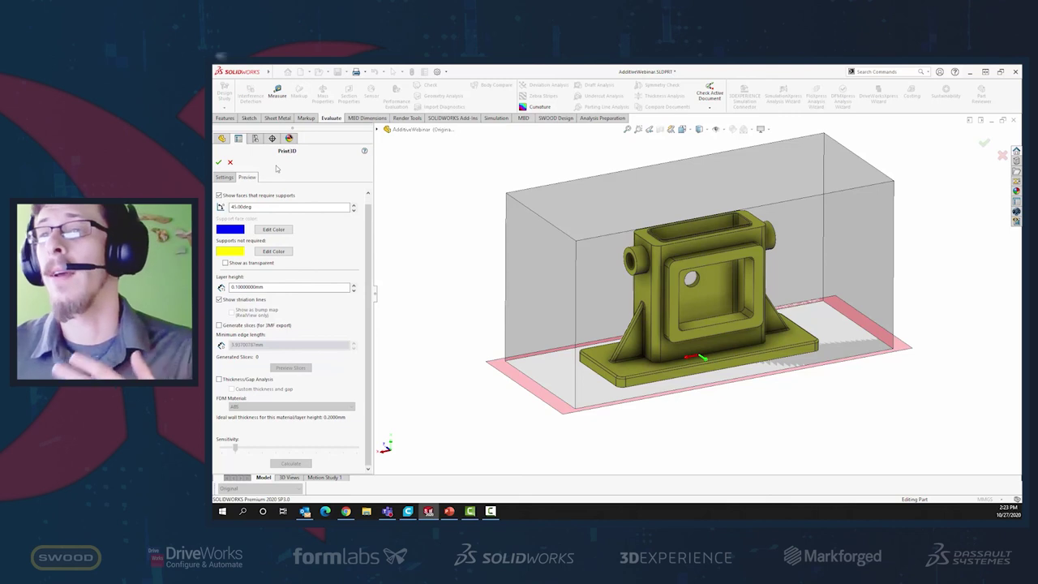
Step: Return to the Print3D settings and switch to the Embedded Fasteners slide of the presentation
click(225, 177)
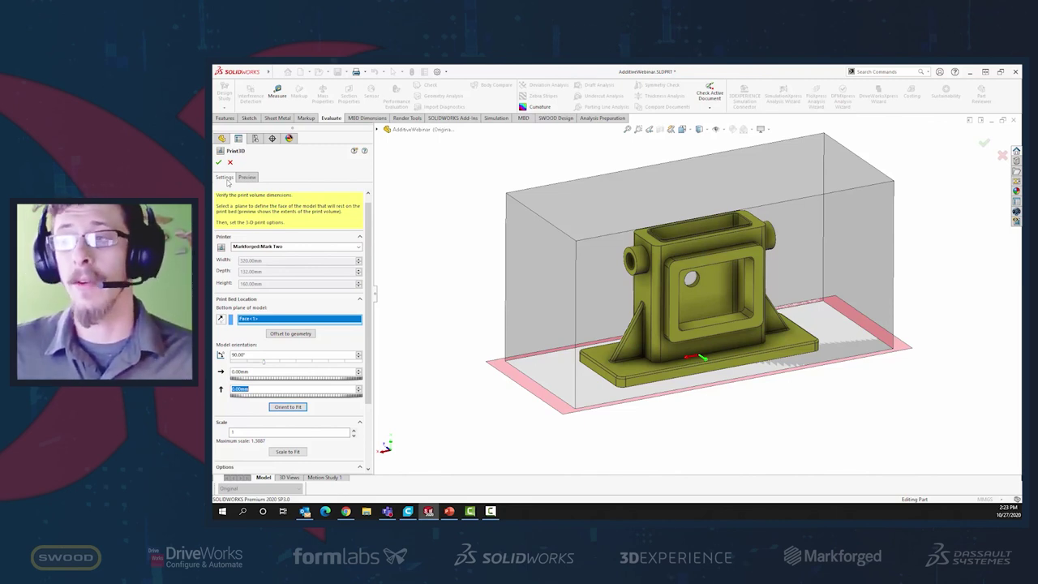
key(alt+Tab)
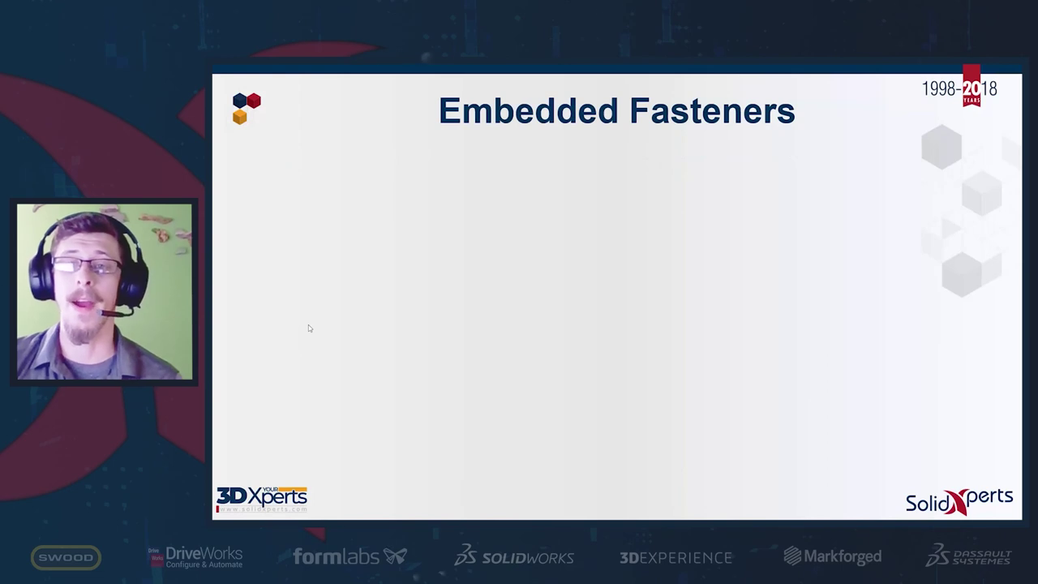